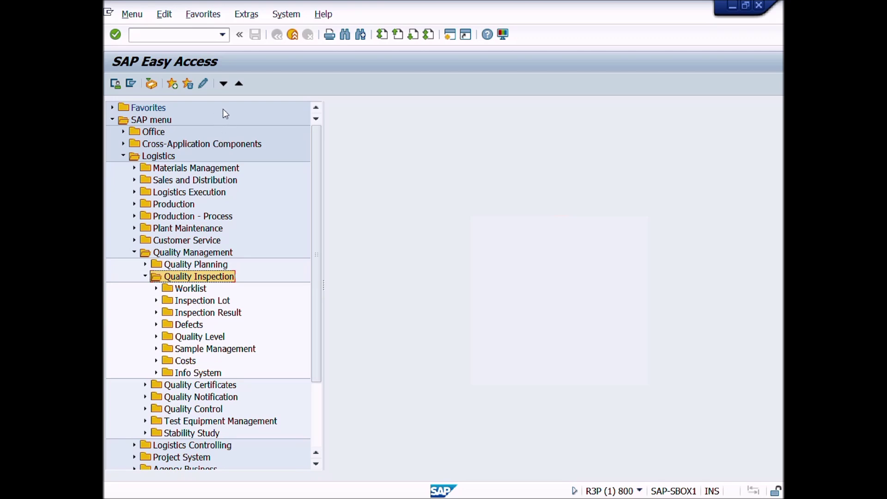
Click into the command field to enter a transaction code
{"action": "left_click", "coordinate": [192, 37]}
Run transaction QA01 to reach the Create Inspection Lot Manually screen
{"action": "type", "text": "QA01"}
{"action": "left_click", "coordinate": [116, 35]}
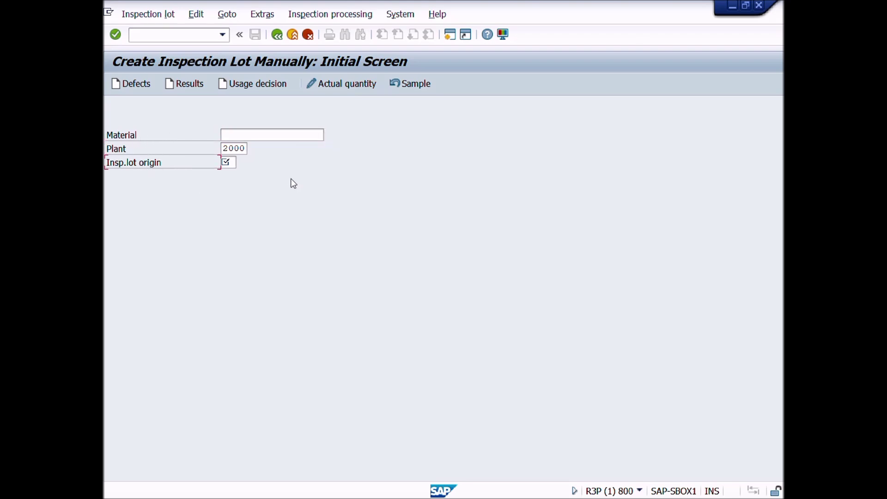
Enter material 20000559, plant 1000 and origin 01 from recent entries, then confirm
{"action": "left_click", "coordinate": [279, 135]}
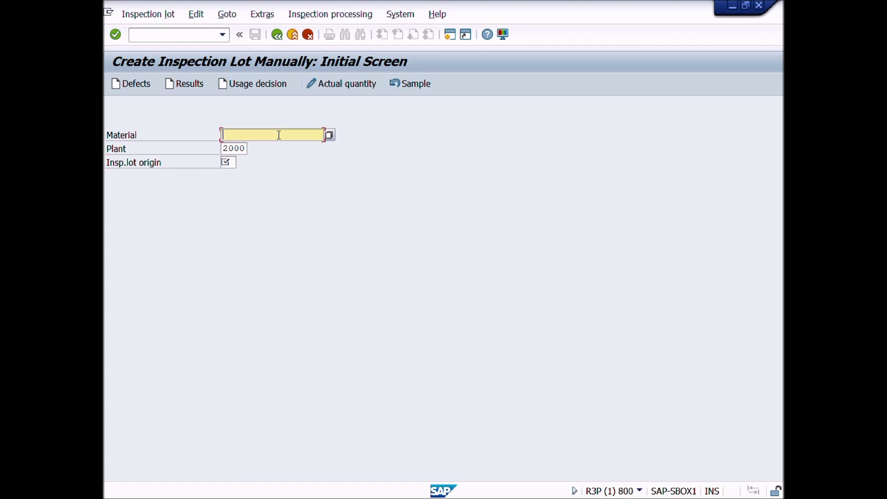
{"action": "left_click", "coordinate": [272, 158]}
{"action": "double_click", "coordinate": [283, 137]}
{"action": "key", "text": "BackSpace"}
{"action": "left_click", "coordinate": [245, 168]}
{"action": "key", "text": "Tab"}
{"action": "key", "text": "BackSpace"}
{"action": "left_click", "coordinate": [235, 162]}
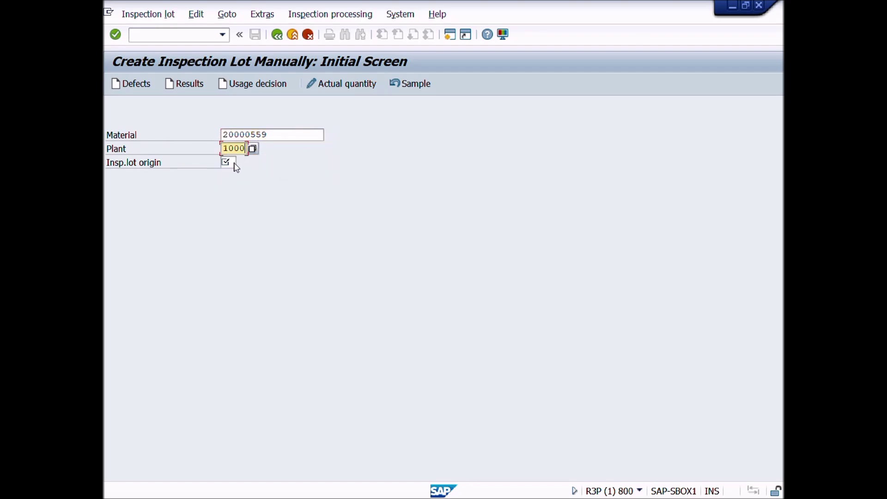
{"action": "key", "text": "Tab"}
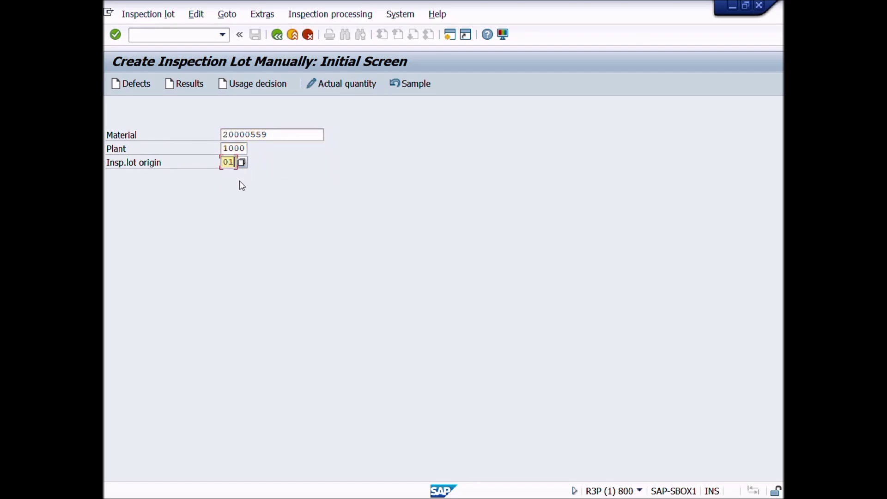
{"action": "left_click", "coordinate": [235, 146]}
{"action": "left_click", "coordinate": [281, 135]}
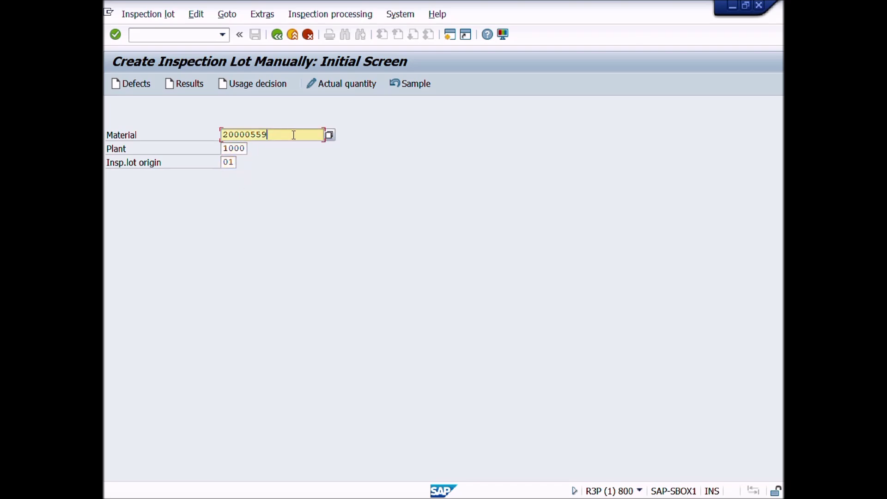
{"action": "left_click", "coordinate": [115, 35]}
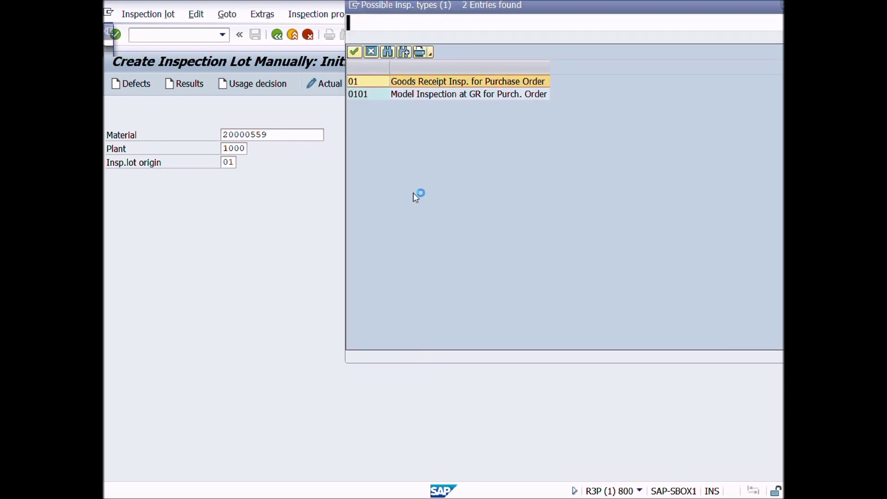
Pick inspection type 0101 from the Possible insp. types popup
{"action": "left_click", "coordinate": [382, 96]}
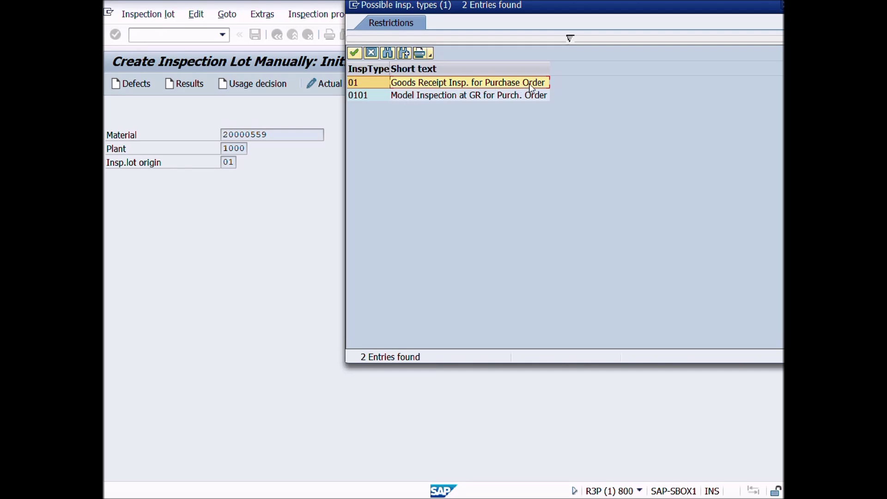
{"action": "left_click", "coordinate": [408, 99]}
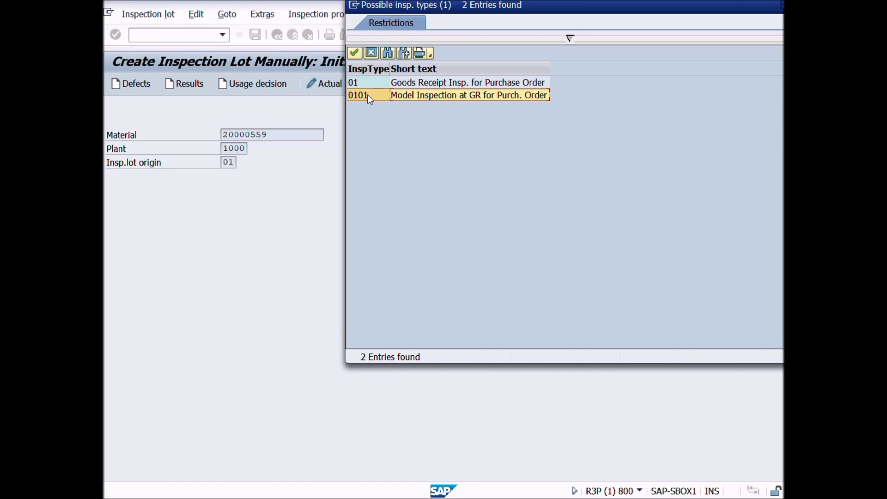
{"action": "double_click", "coordinate": [422, 95]}
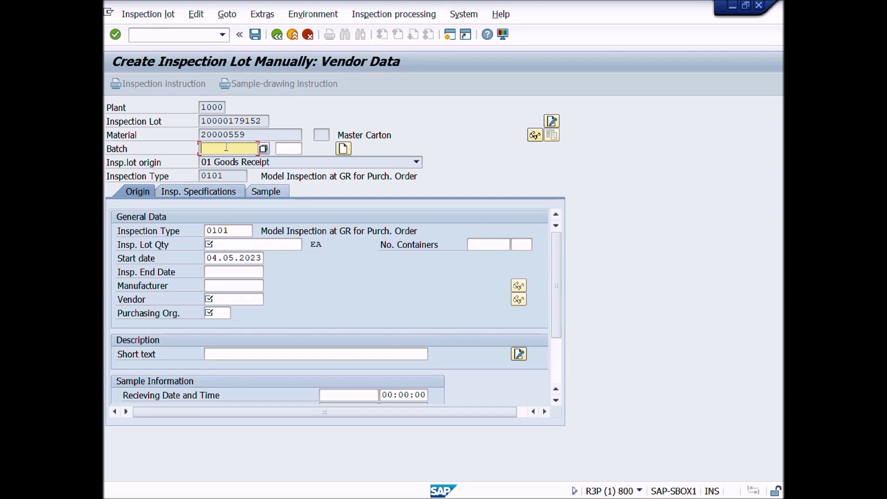
{"action": "type", "text": "0"}
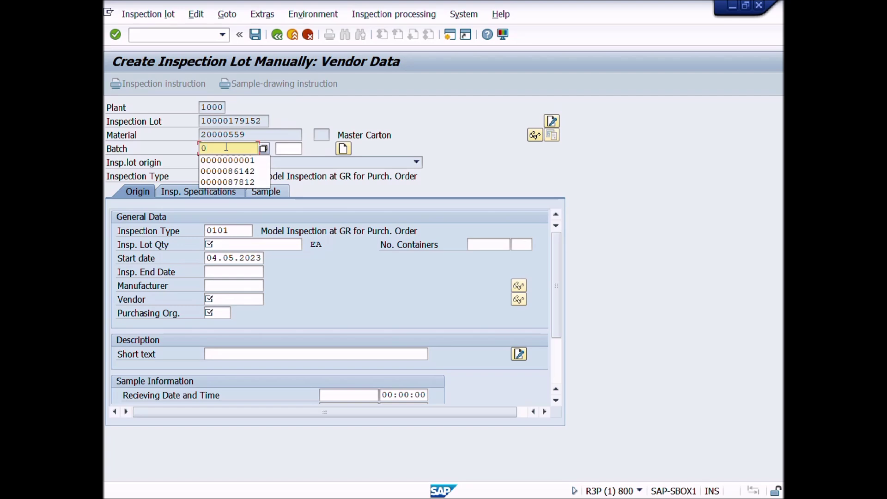
{"action": "left_click", "coordinate": [248, 158]}
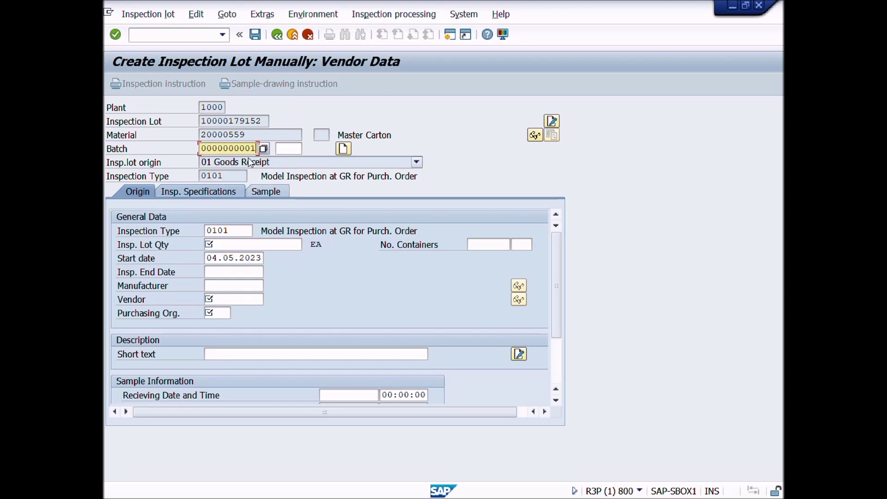
{"action": "left_click", "coordinate": [243, 245]}
{"action": "type", "text": "1"}
{"action": "left_click", "coordinate": [237, 253]}
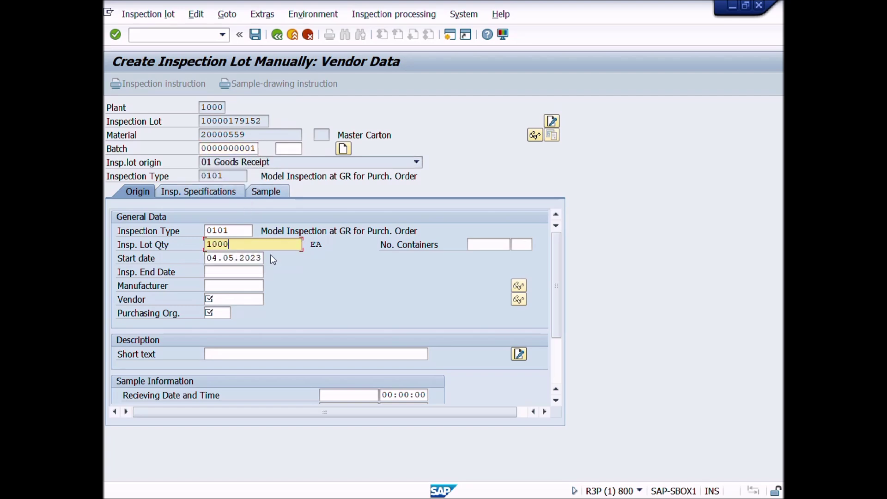
Fill in the vendor, purchasing organisation 1000 and short text 'Vendor Evaluation Testing', then confirm
{"action": "left_click", "coordinate": [233, 301]}
{"action": "left_click", "coordinate": [240, 308]}
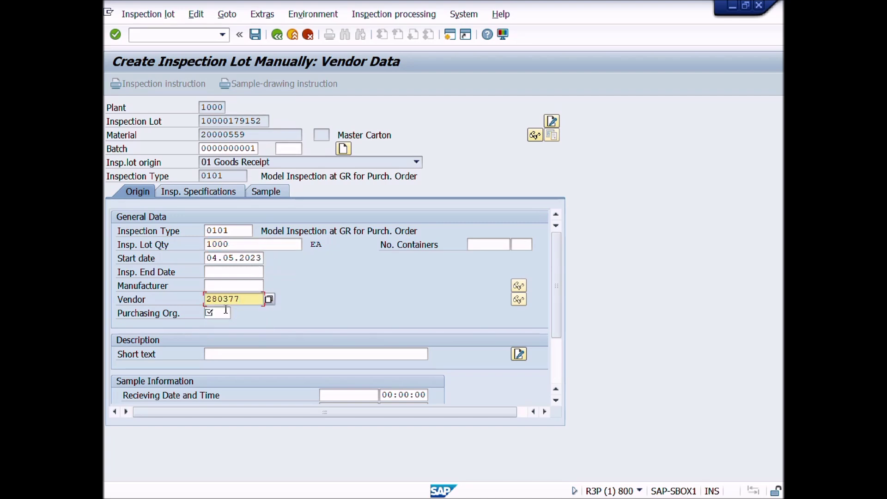
{"action": "left_click", "coordinate": [225, 312]}
{"action": "left_click", "coordinate": [231, 323]}
{"action": "left_click", "coordinate": [242, 354]}
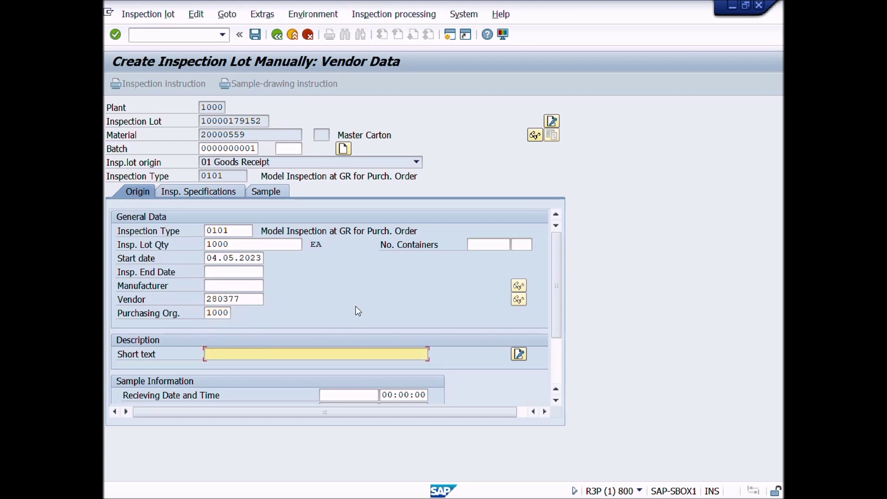
{"action": "type", "text": "V"}
{"action": "left_click", "coordinate": [319, 366]}
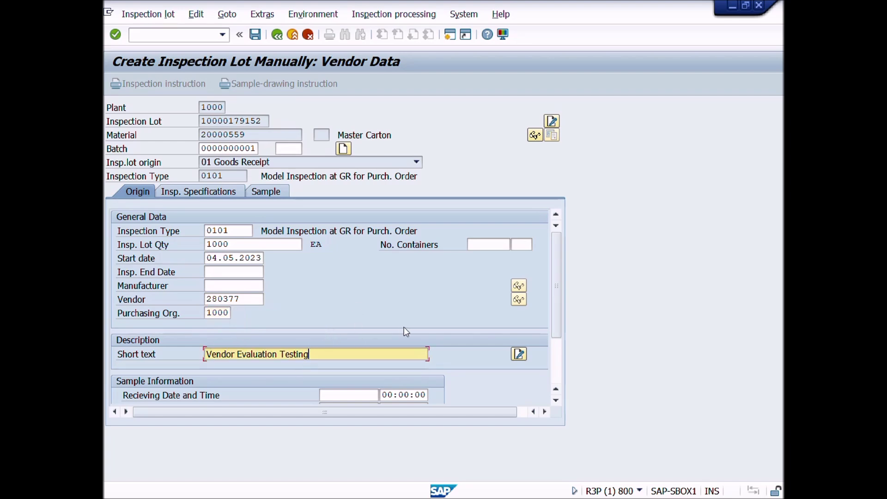
{"action": "left_click", "coordinate": [236, 299]}
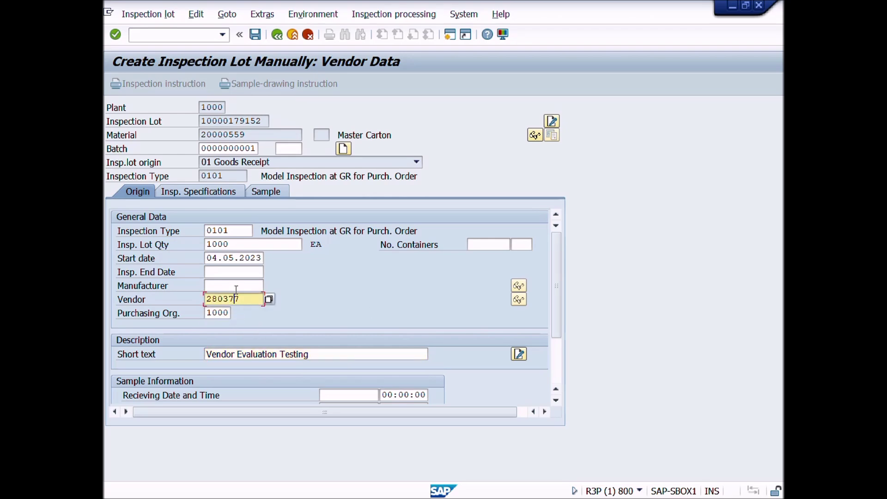
{"action": "left_click", "coordinate": [236, 286]}
{"action": "key", "text": "Return"}
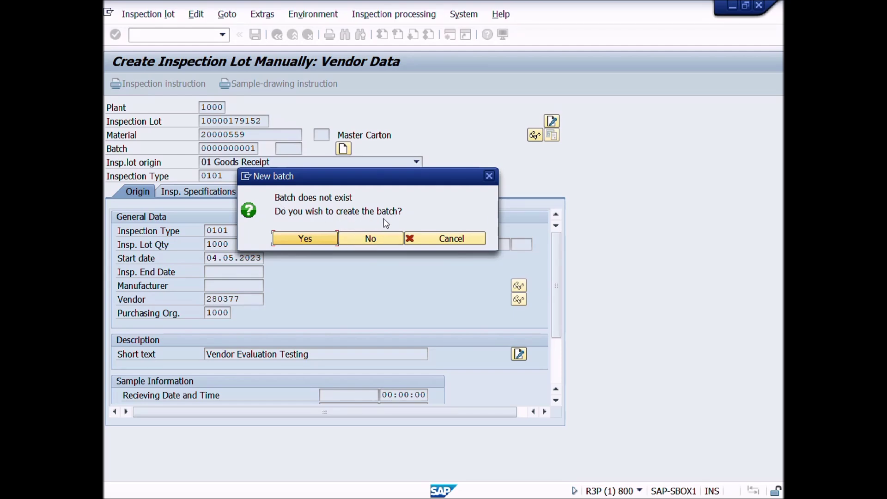
Agree to create the new batch, dismiss the plan notice, and change usage from 51 to 5
{"action": "left_click", "coordinate": [324, 239]}
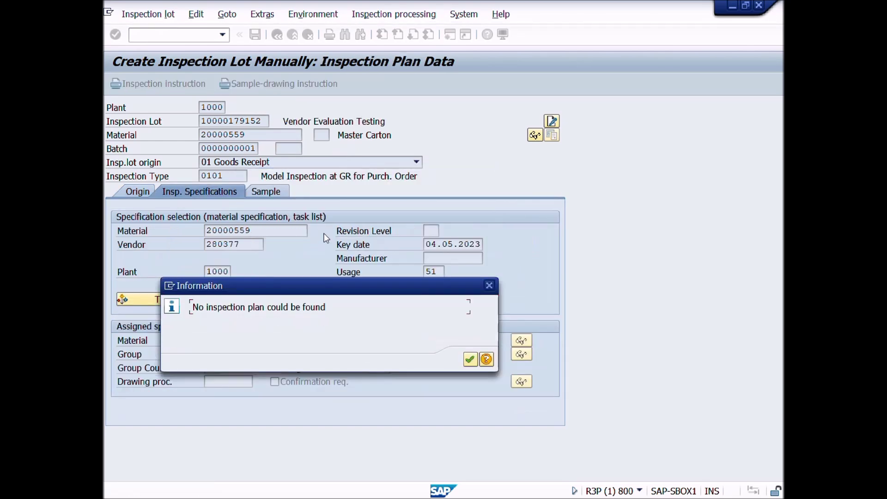
{"action": "left_click", "coordinate": [471, 360]}
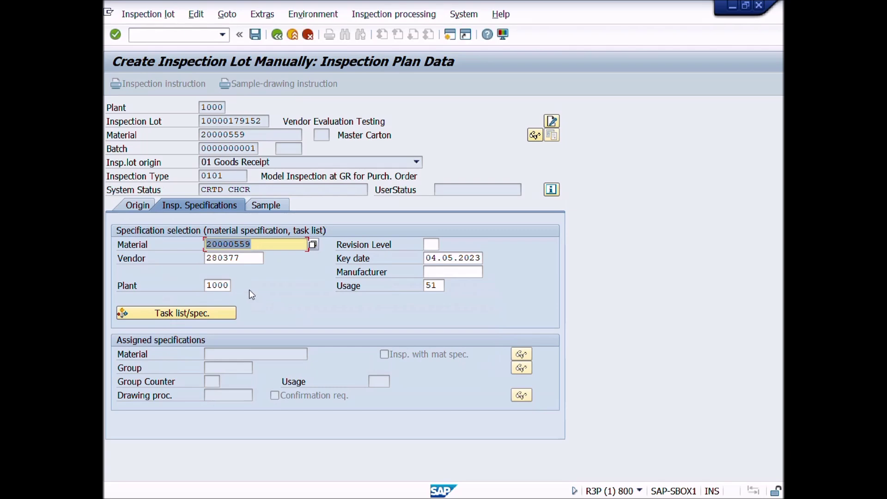
{"action": "left_click", "coordinate": [438, 286]}
{"action": "key", "text": "BackSpace"}
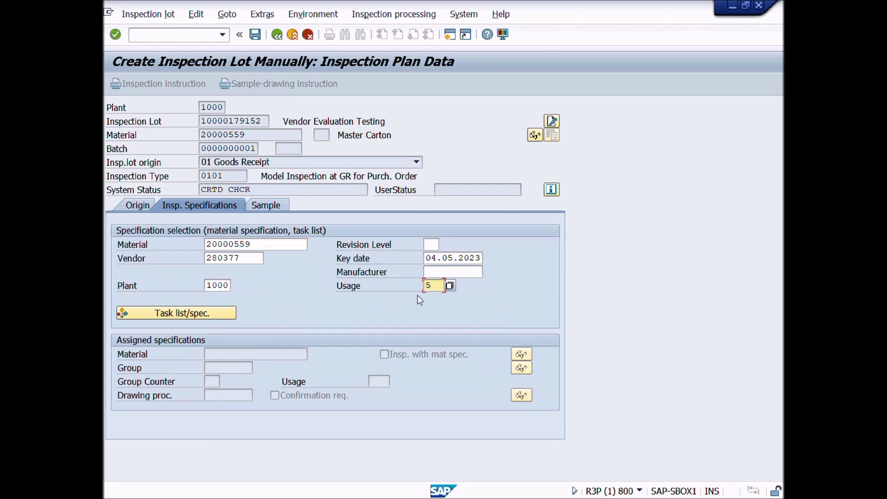
{"action": "left_click", "coordinate": [431, 273]}
{"action": "left_click", "coordinate": [435, 287]}
Assign plan group 558 counter 2, calculate a 1,000 EA sample size, and save the lot
{"action": "left_click", "coordinate": [217, 314]}
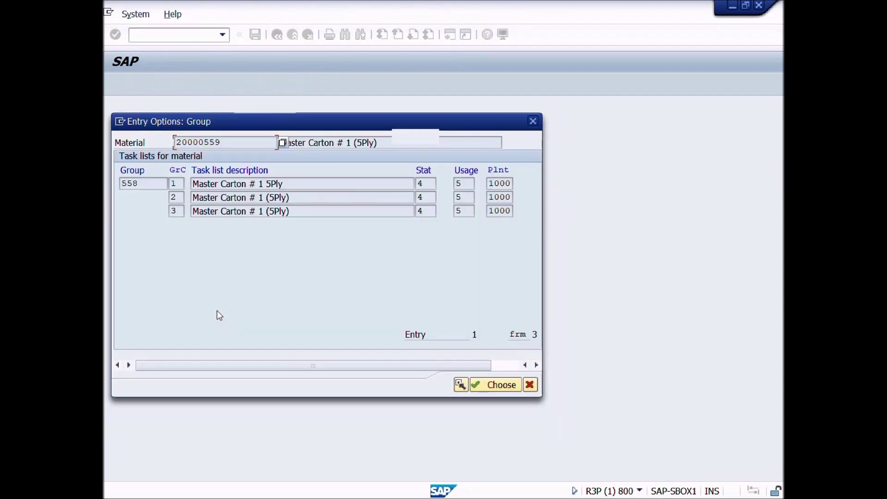
{"action": "double_click", "coordinate": [225, 199]}
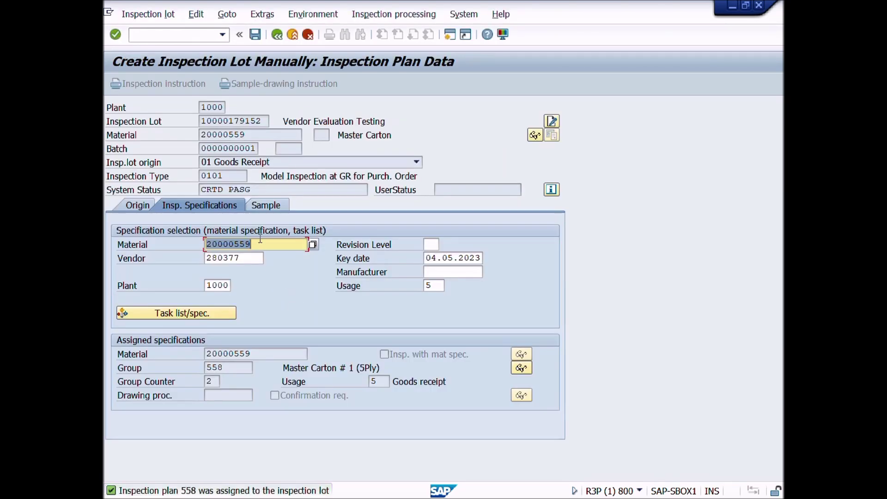
{"action": "left_click", "coordinate": [265, 203]}
{"action": "left_click", "coordinate": [162, 287]}
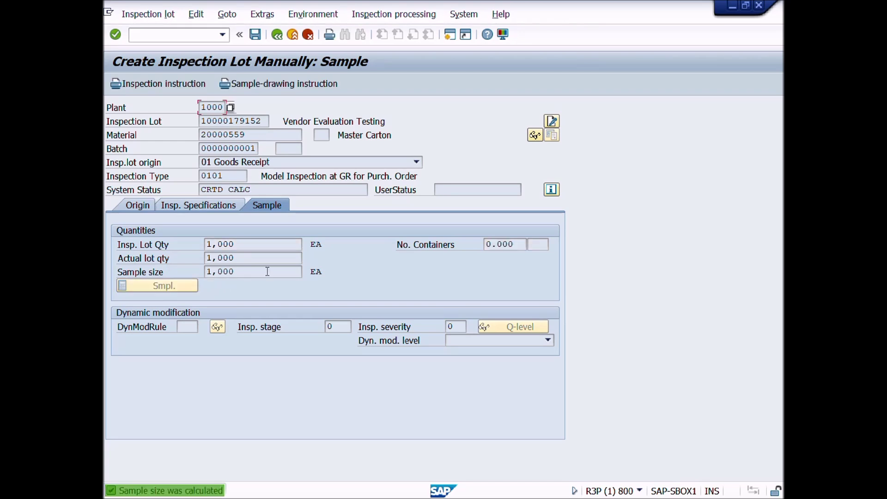
{"action": "left_click", "coordinate": [256, 36]}
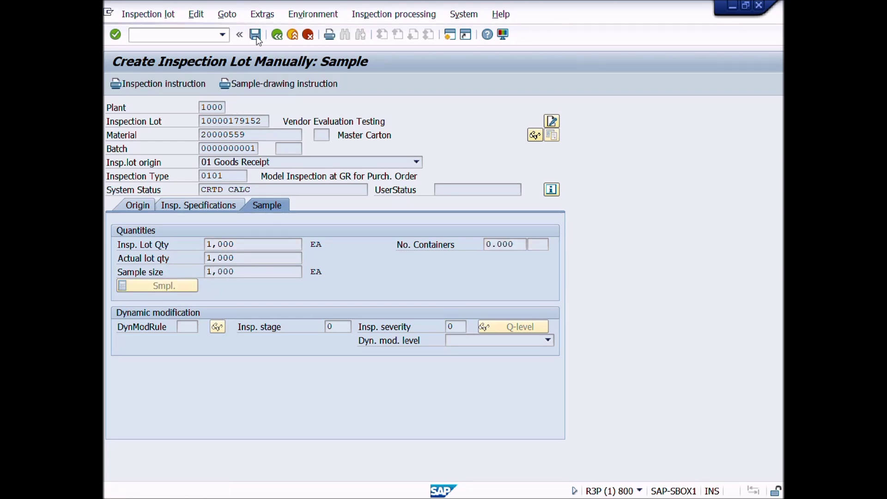